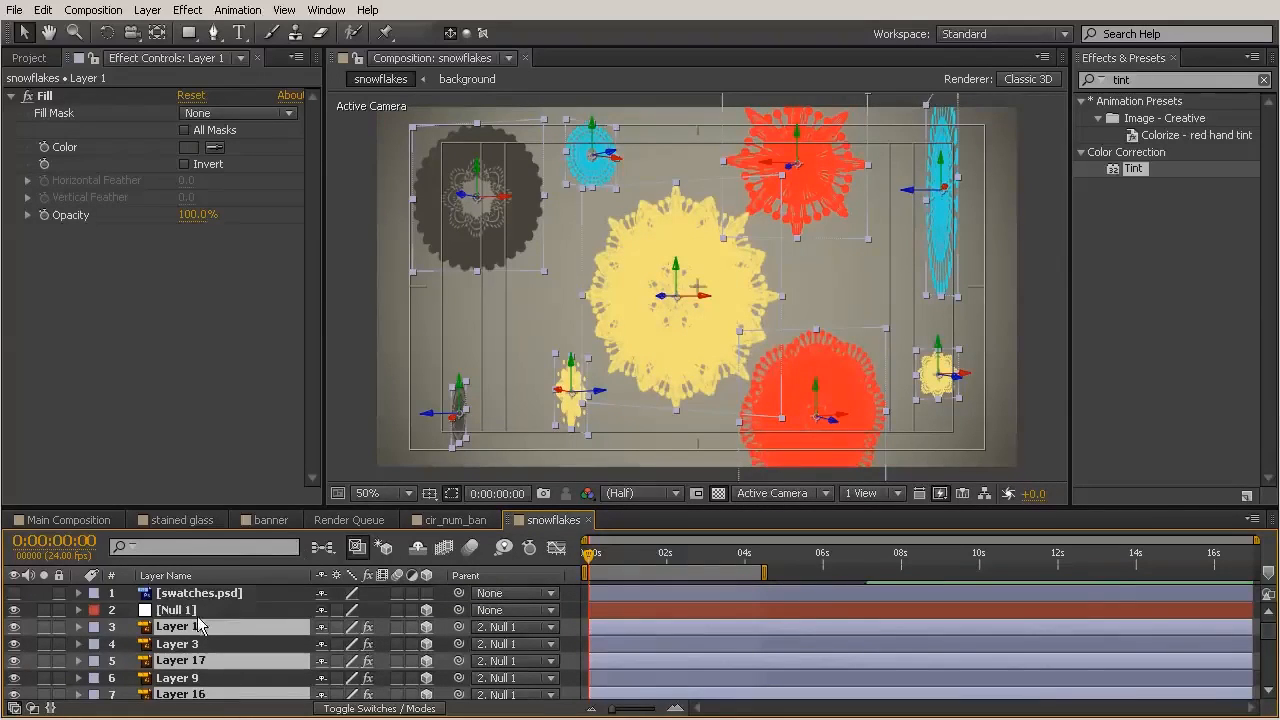
- Move the selected duplicate snowflakes, Layers 10 through 18, together in the layer stack directly below Null 1
drag(300, 506, 251, 293)
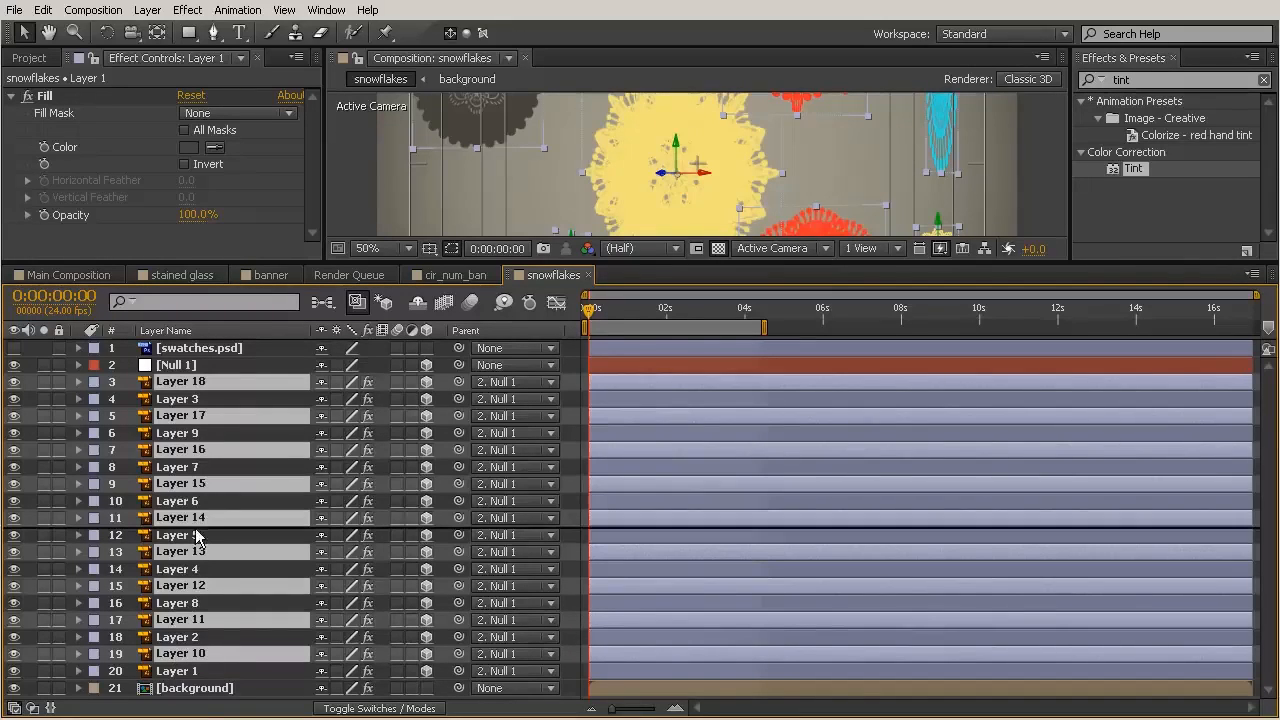
drag(195, 420, 192, 398)
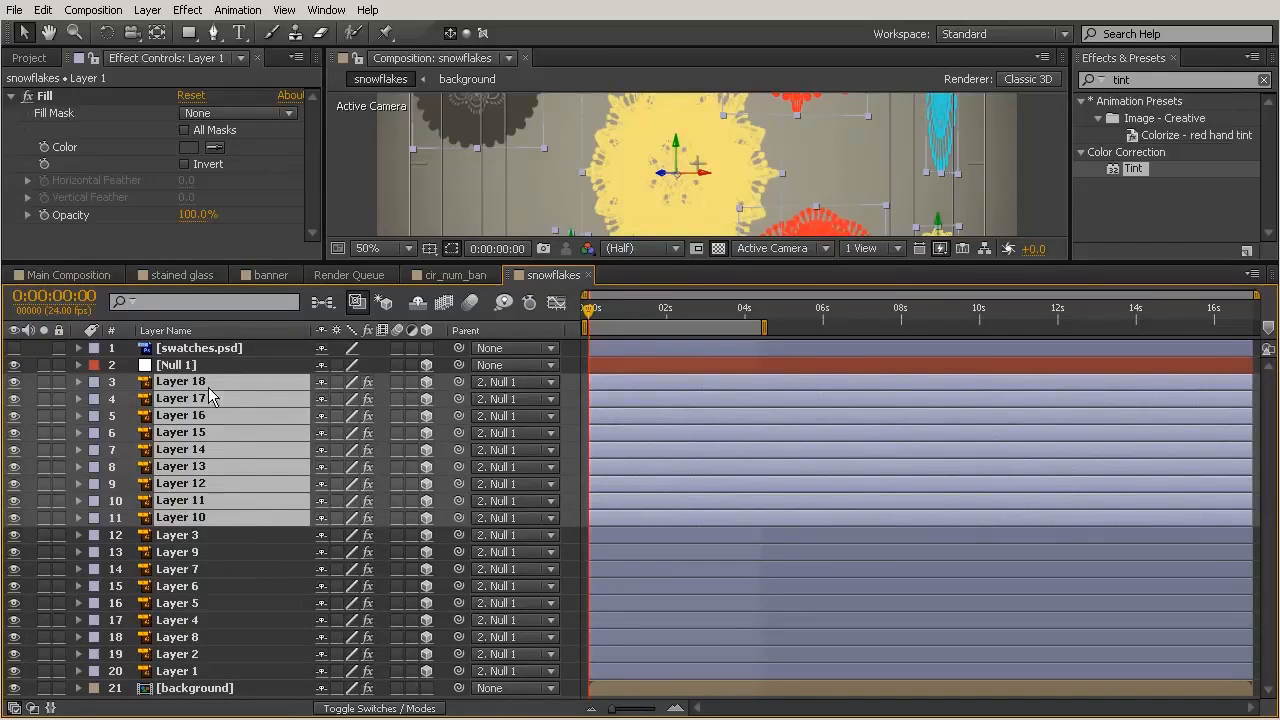
click(190, 538)
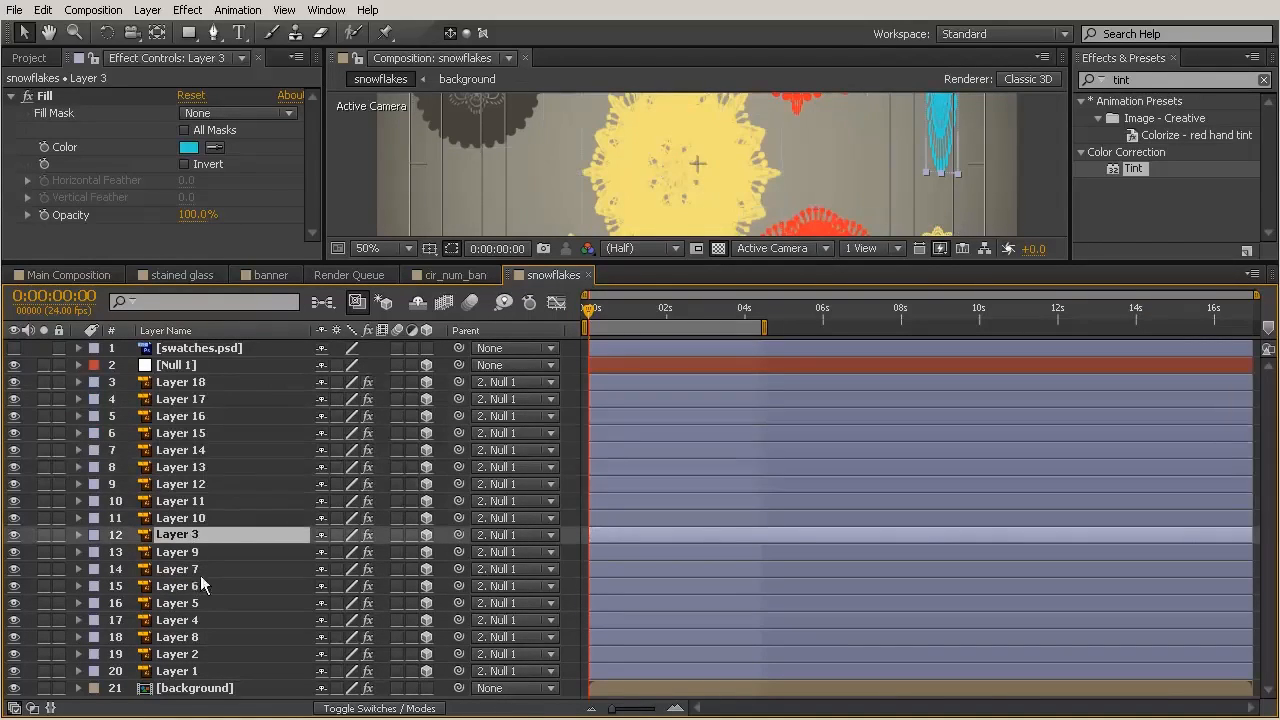
click(190, 670)
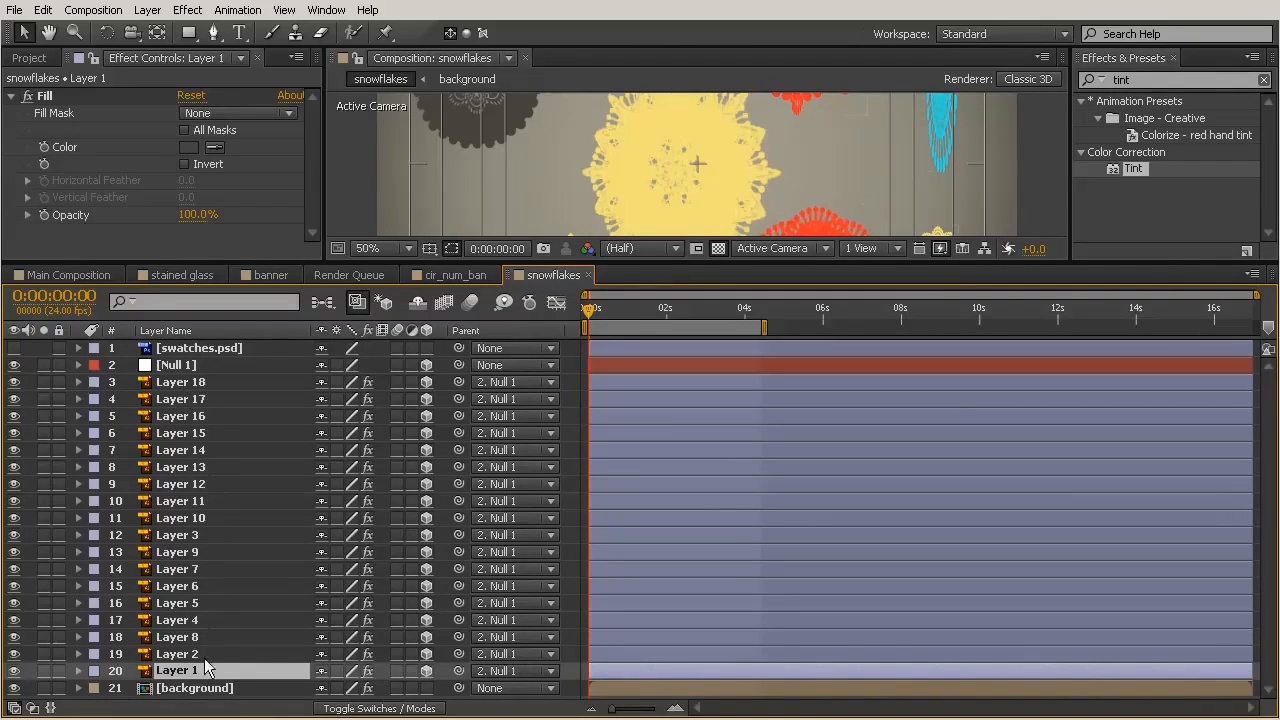
- Select Layers 10 through 18 and raise them along the Y axis above the original snowflakes, working at 0:00:02:10
click(204, 520)
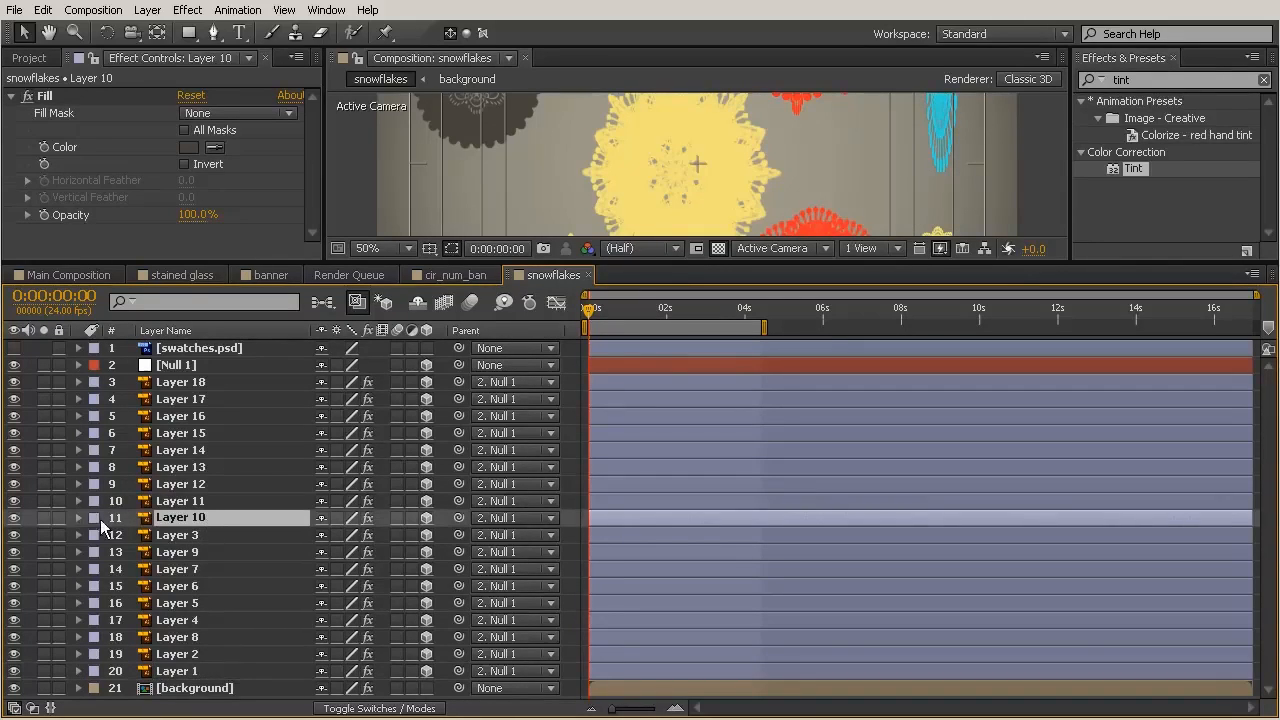
shift+click(193, 385)
drag(646, 262, 606, 542)
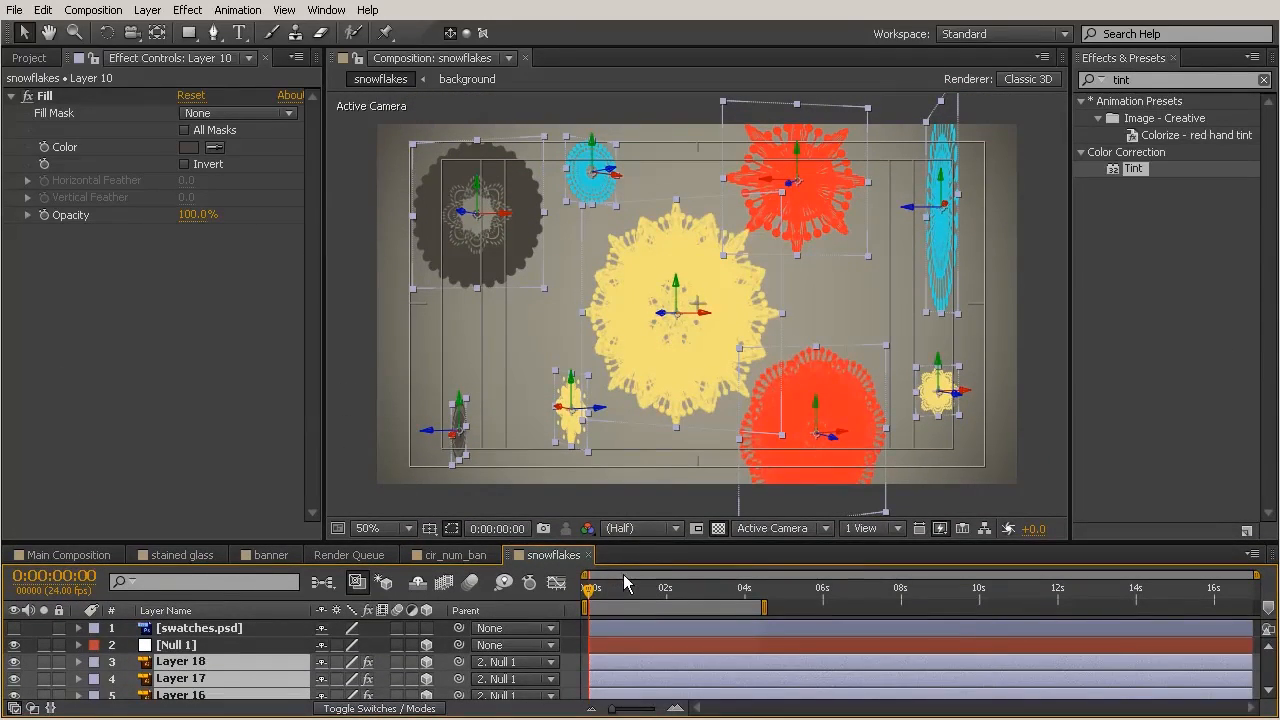
drag(591, 597, 684, 616)
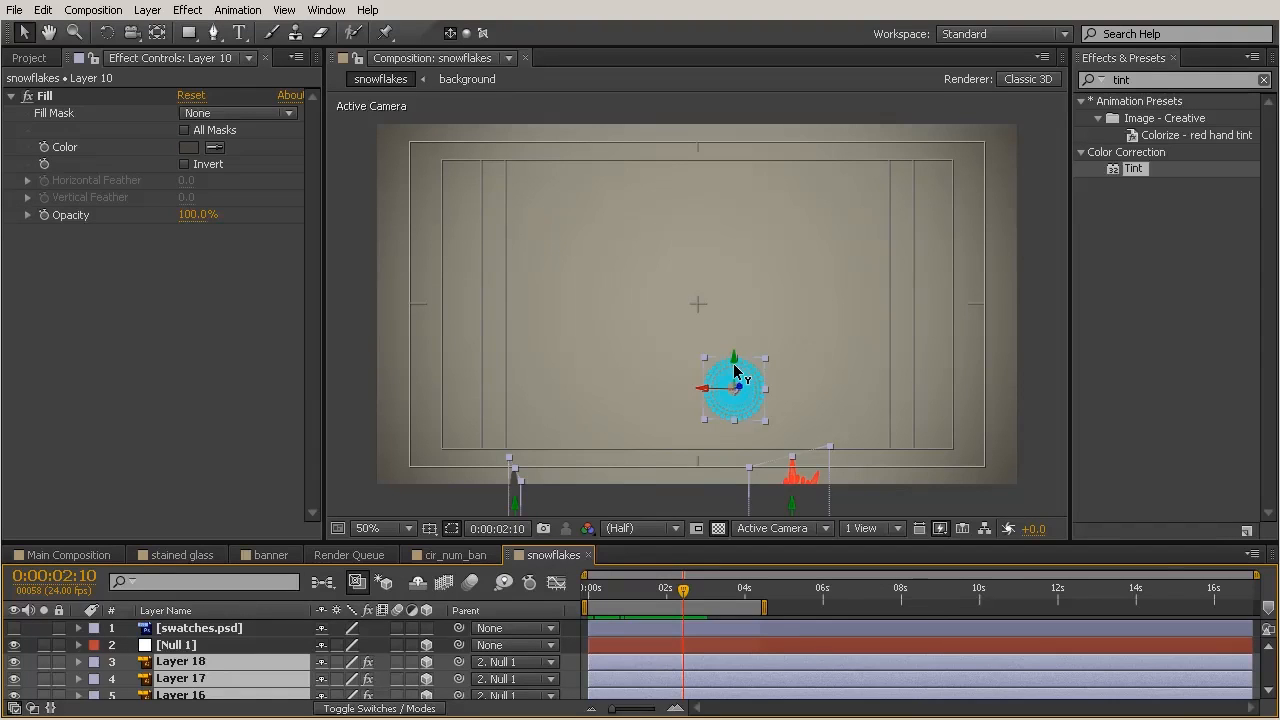
drag(734, 370, 899, 20)
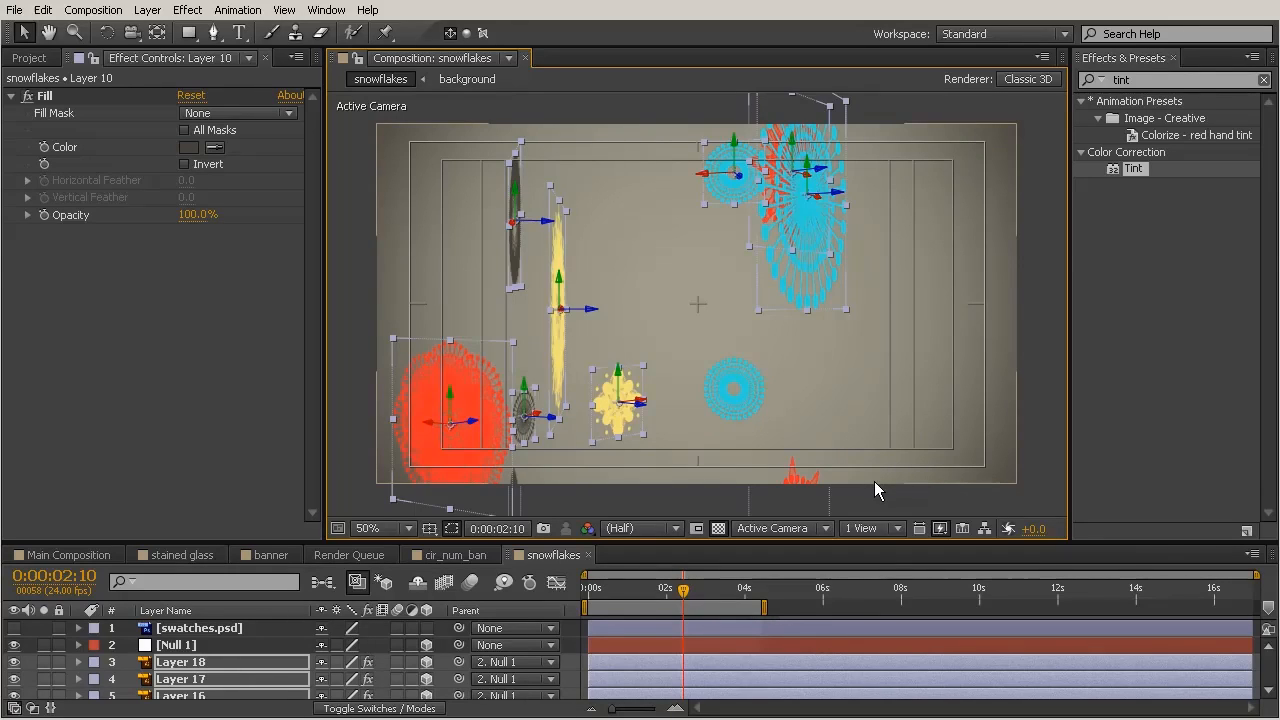
click(676, 588)
drag(676, 588, 562, 627)
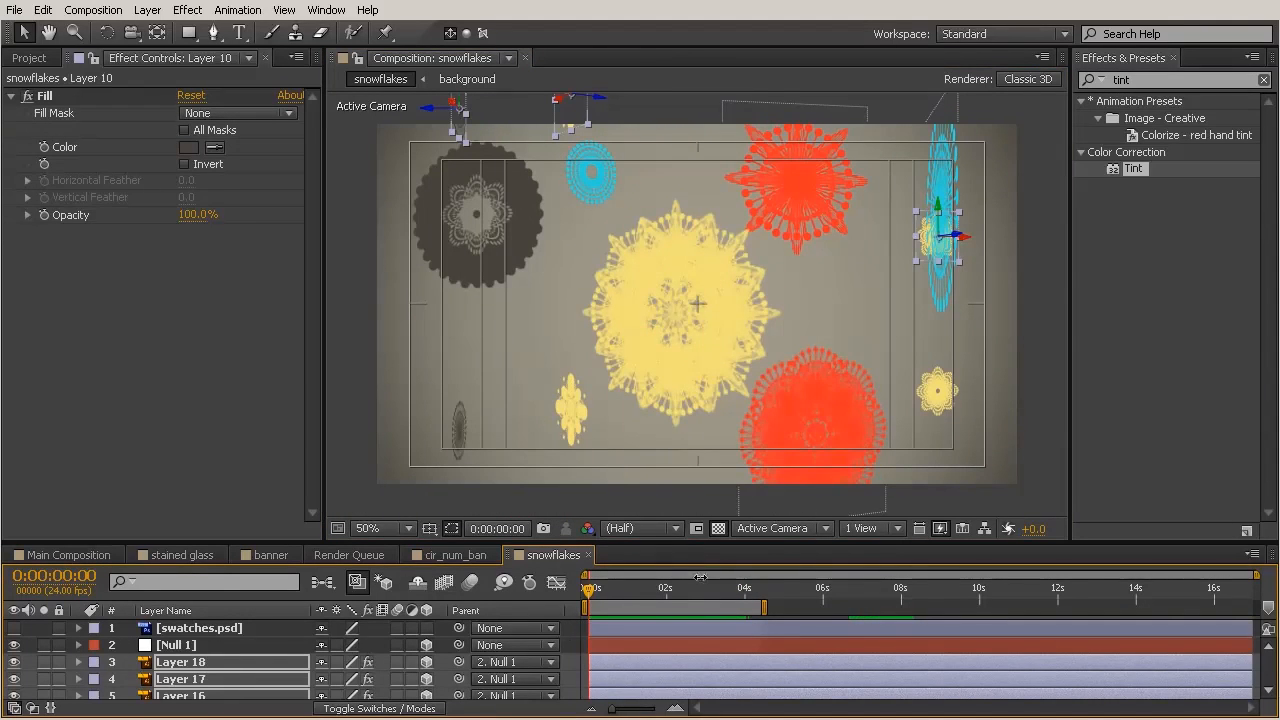
- Duplicate Layers 5 through 15 of the snowflake stack and place all the copies directly below Null 1
drag(704, 553, 704, 518)
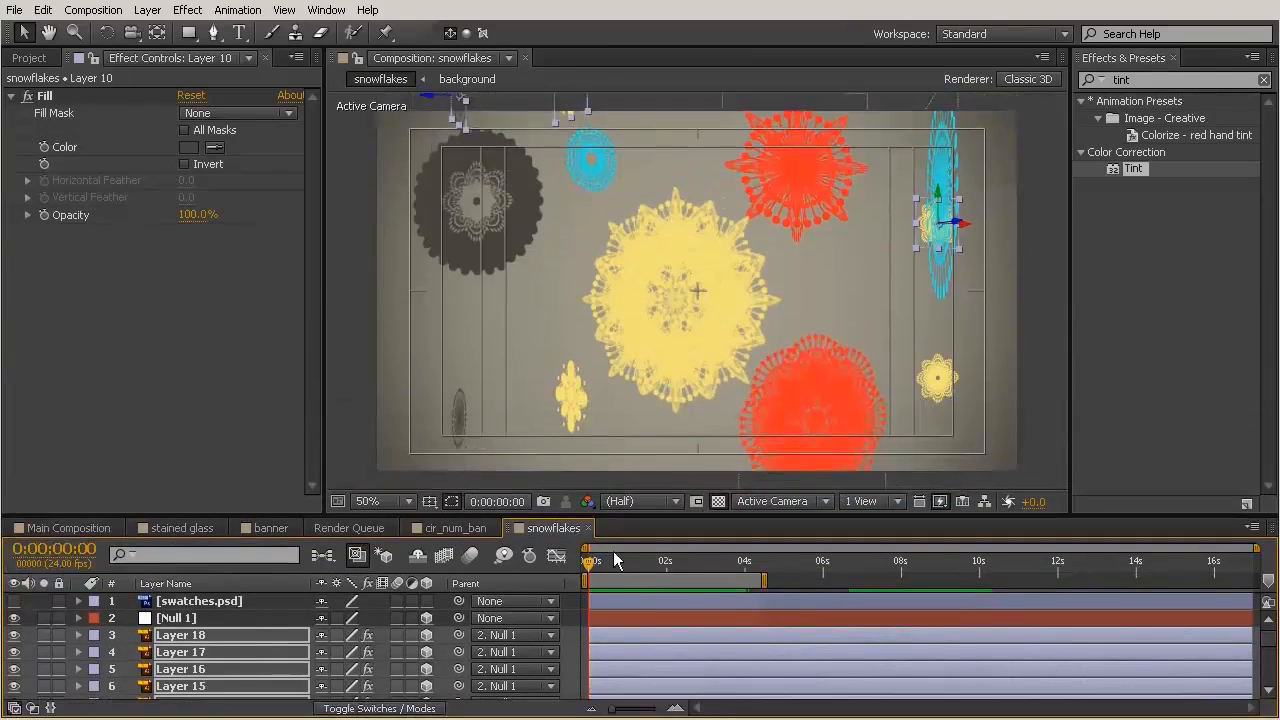
drag(591, 560, 674, 568)
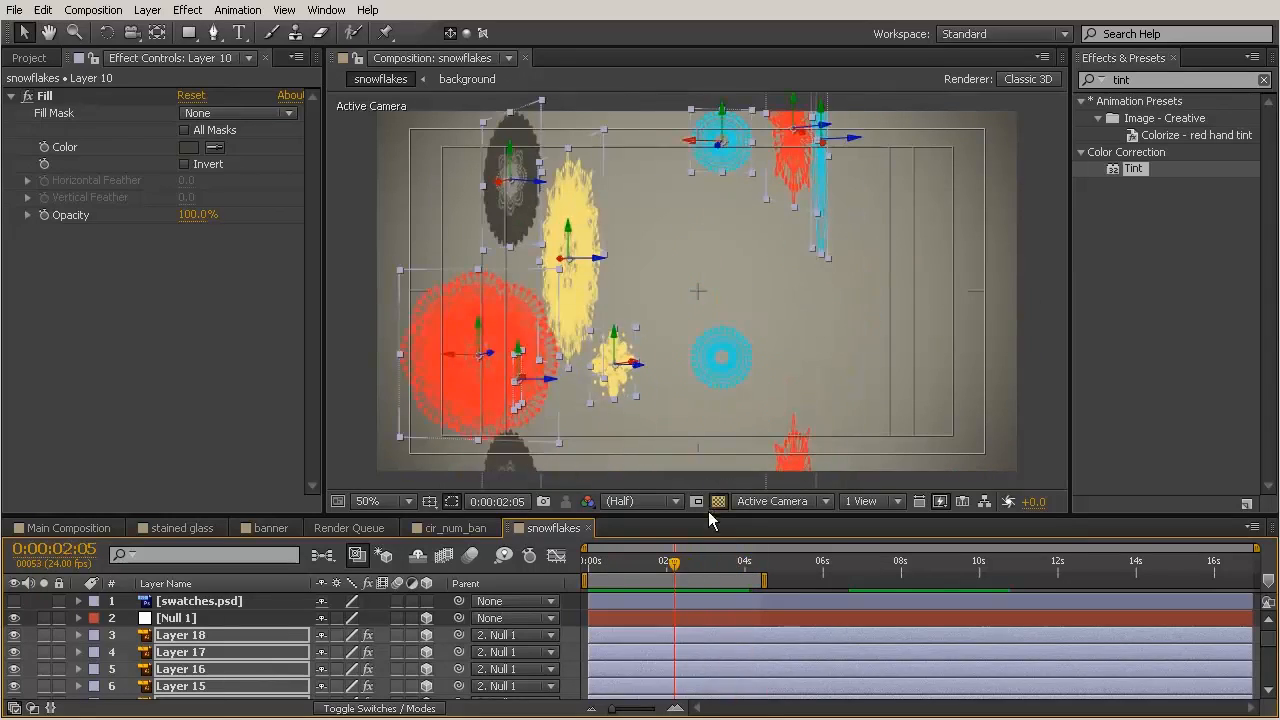
drag(705, 515, 752, 249)
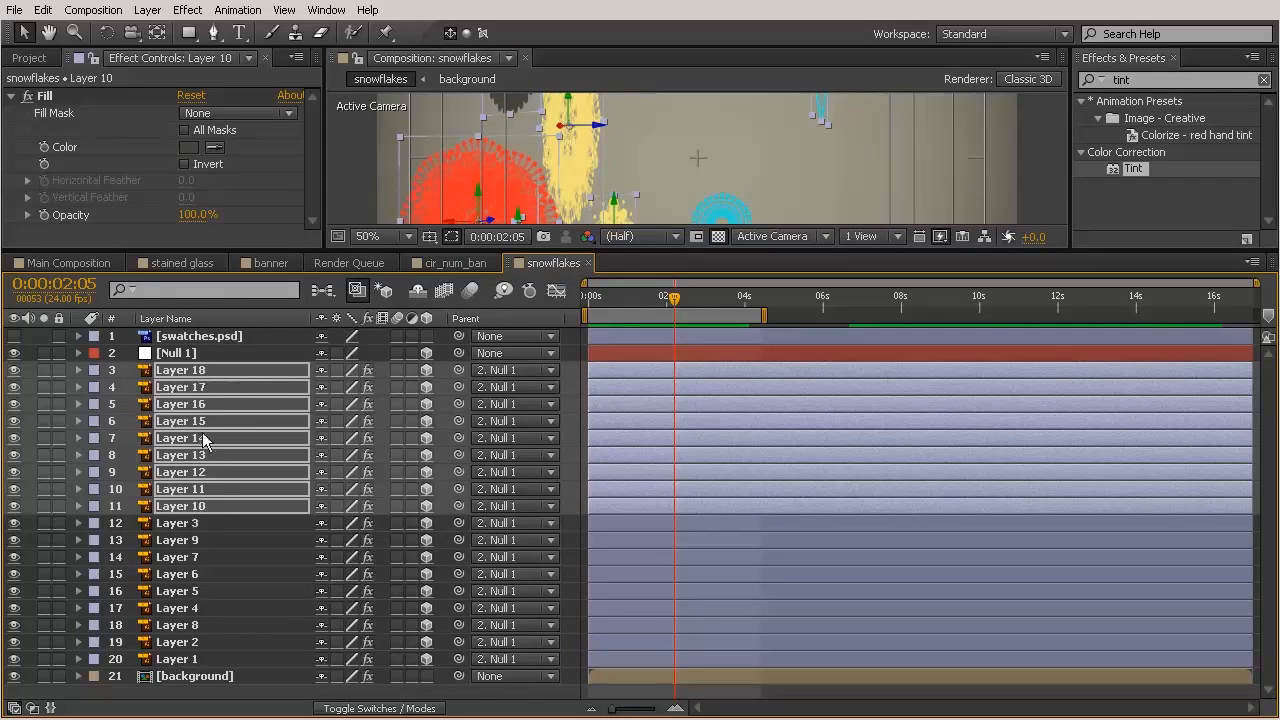
click(200, 594)
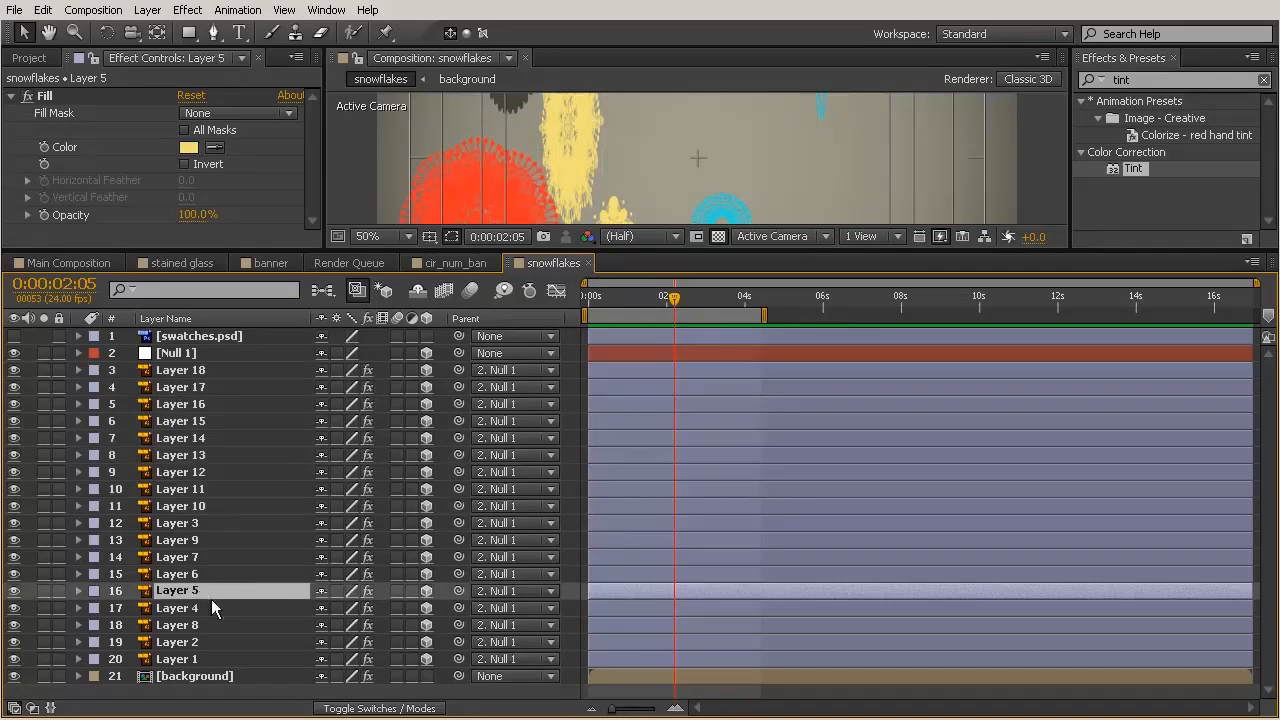
shift+click(183, 425)
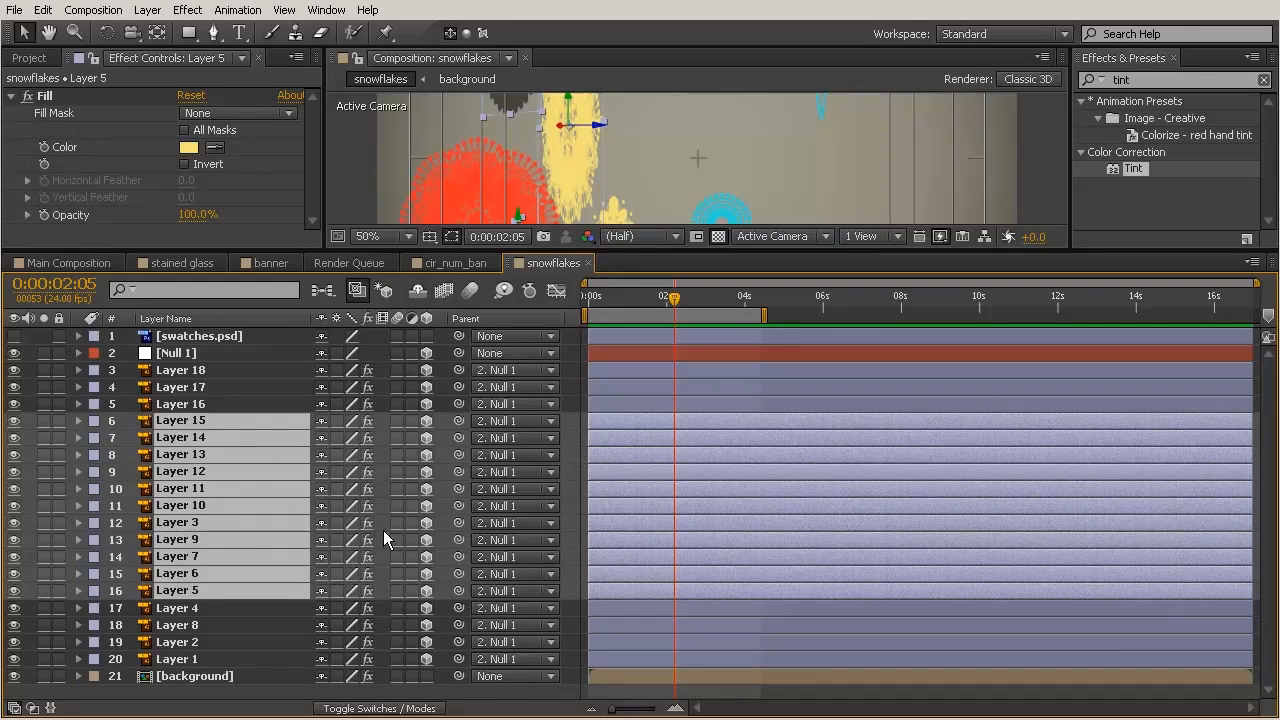
key(ctrl+d)
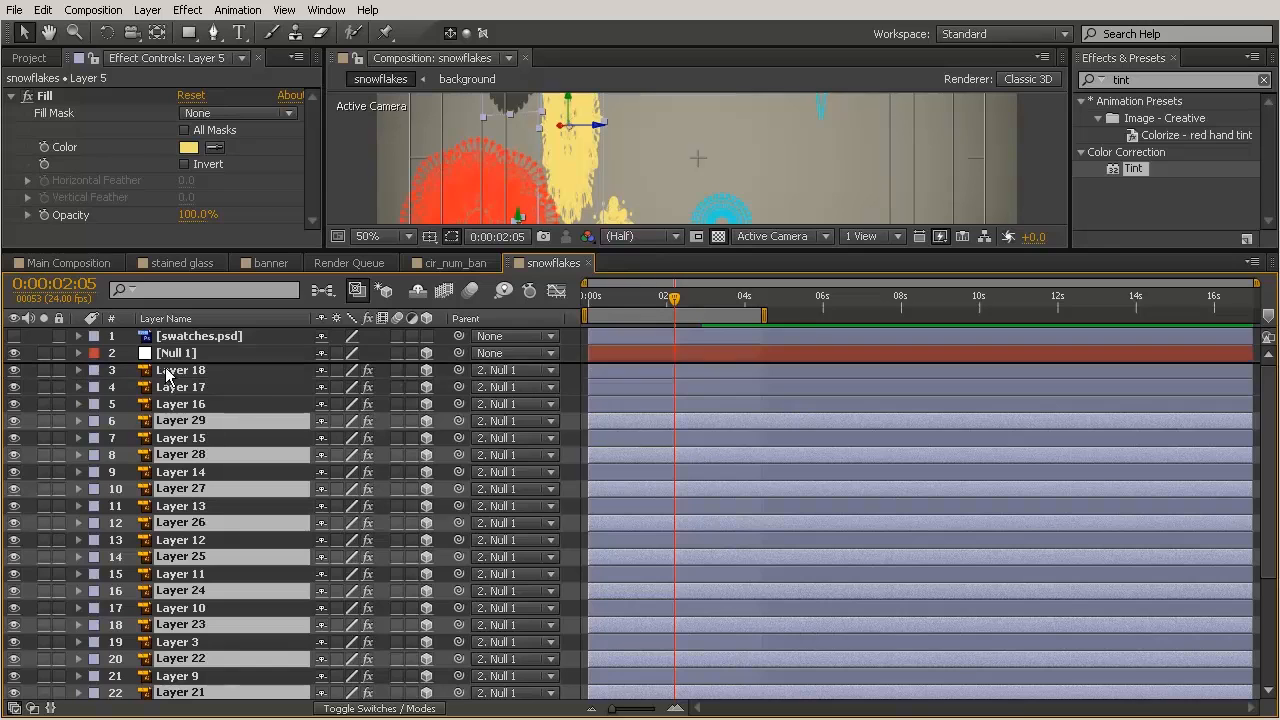
key(ctrl+shift+bracketright)
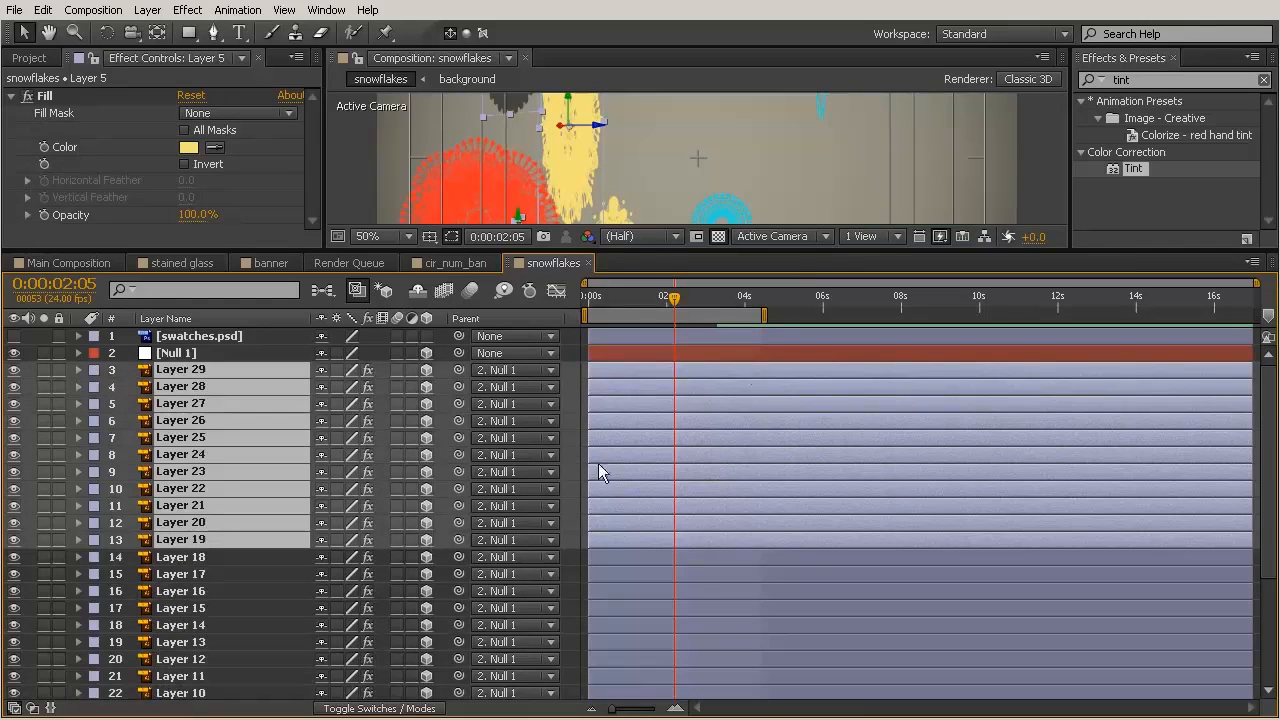
- At 0:00:04:06, raise Layers 19 through 29 along Y above the existing snowflakes and offset them along Z
drag(696, 250, 698, 500)
drag(675, 561, 751, 589)
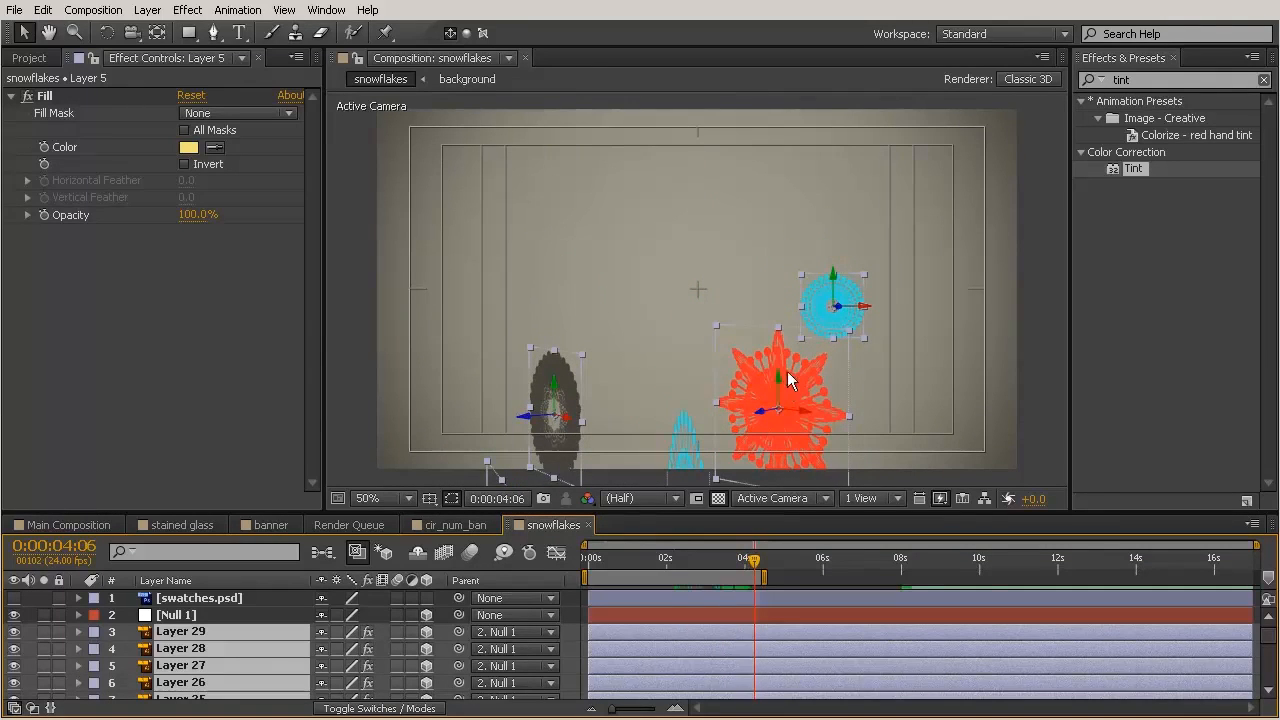
drag(778, 388, 805, 80)
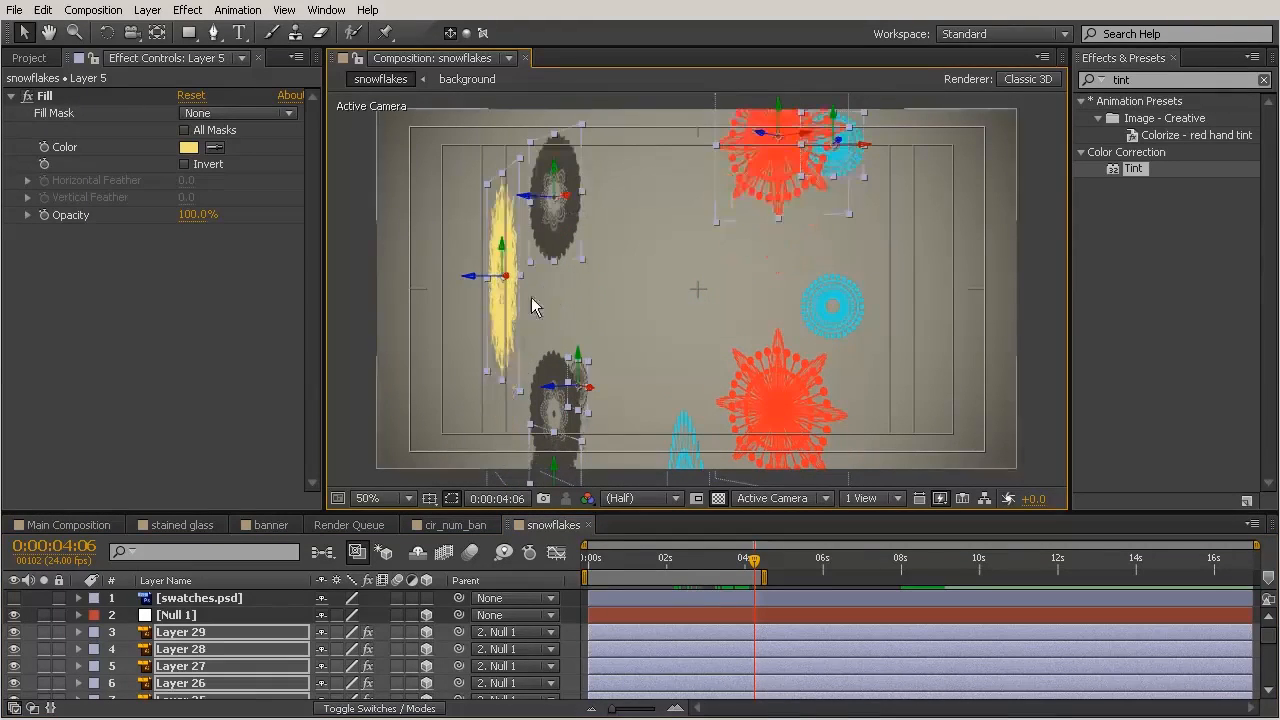
drag(578, 376, 689, 210)
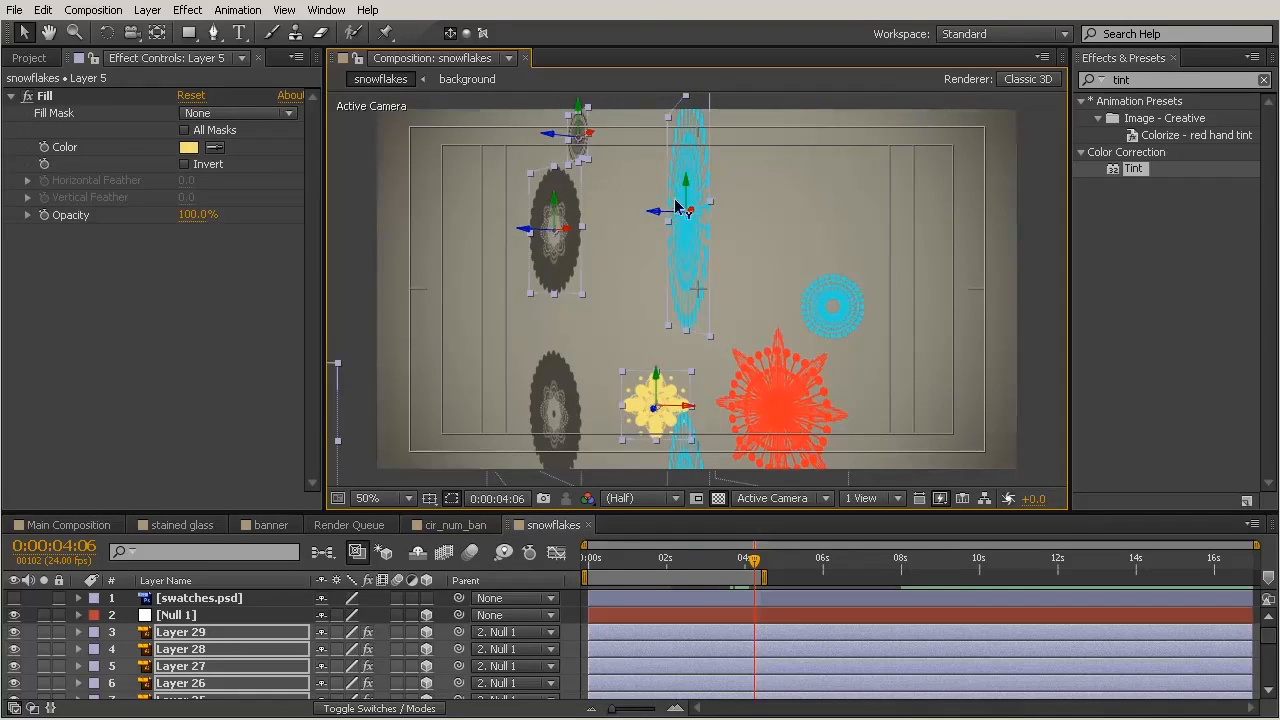
drag(667, 216, 789, 211)
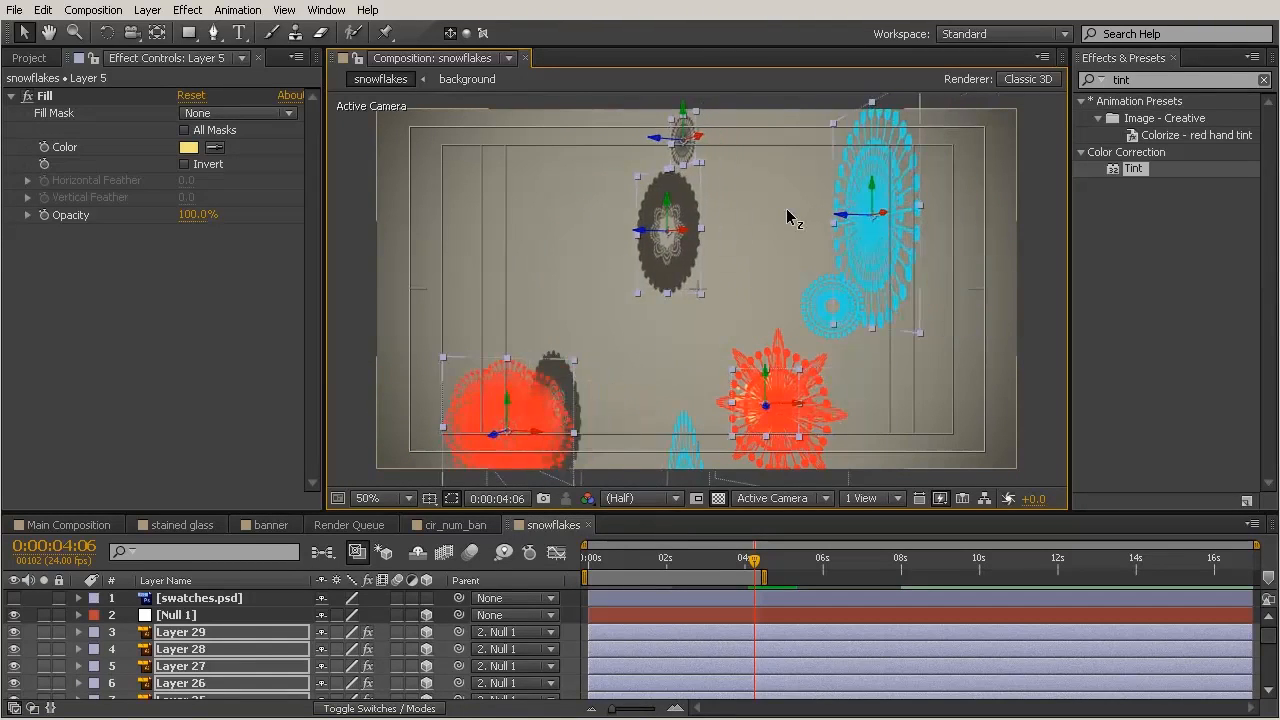
drag(866, 190, 873, 214)
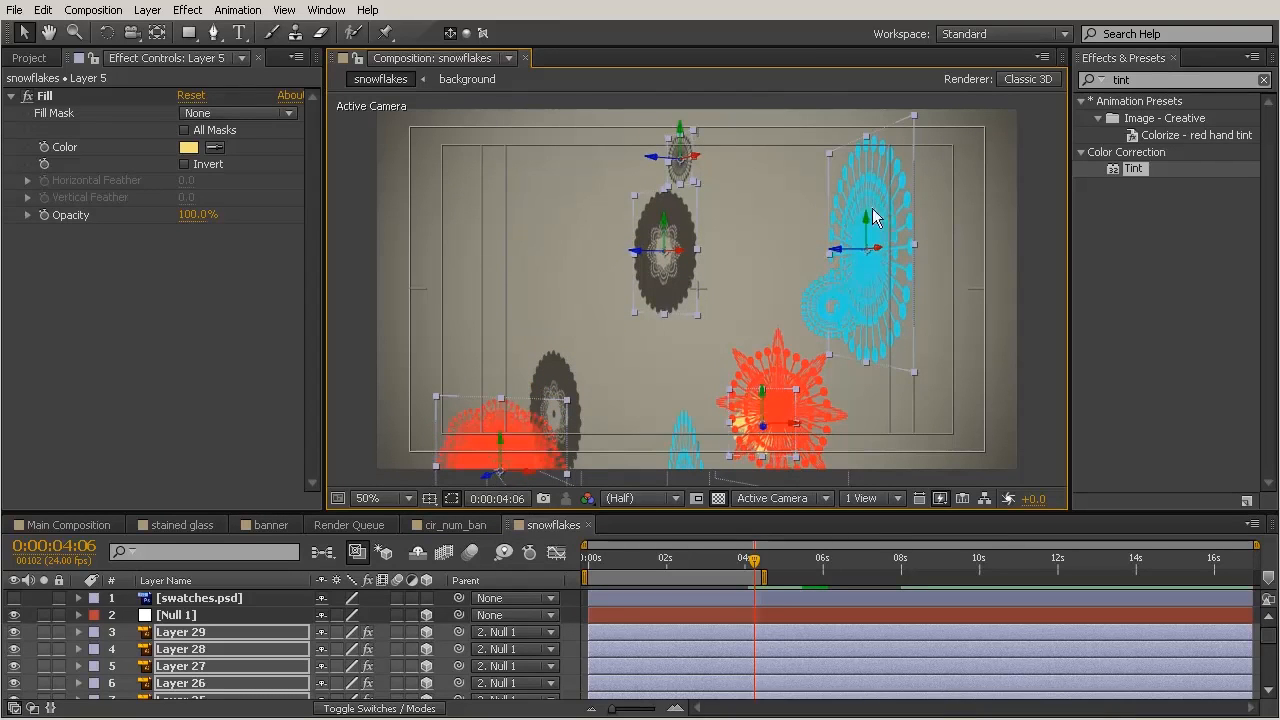
- Return the time to 0:00:00:00 and reveal the Transform properties of Layer 29
drag(755, 565, 528, 581)
drag(606, 579, 561, 557)
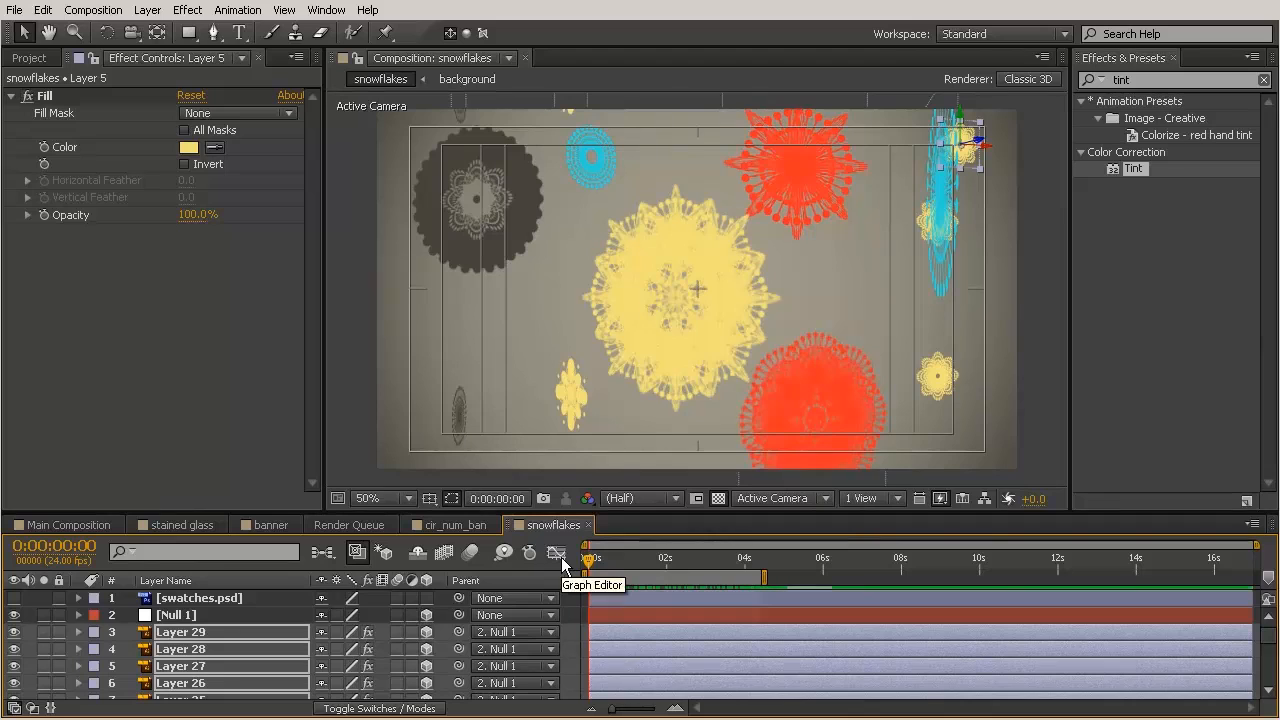
drag(589, 563, 577, 616)
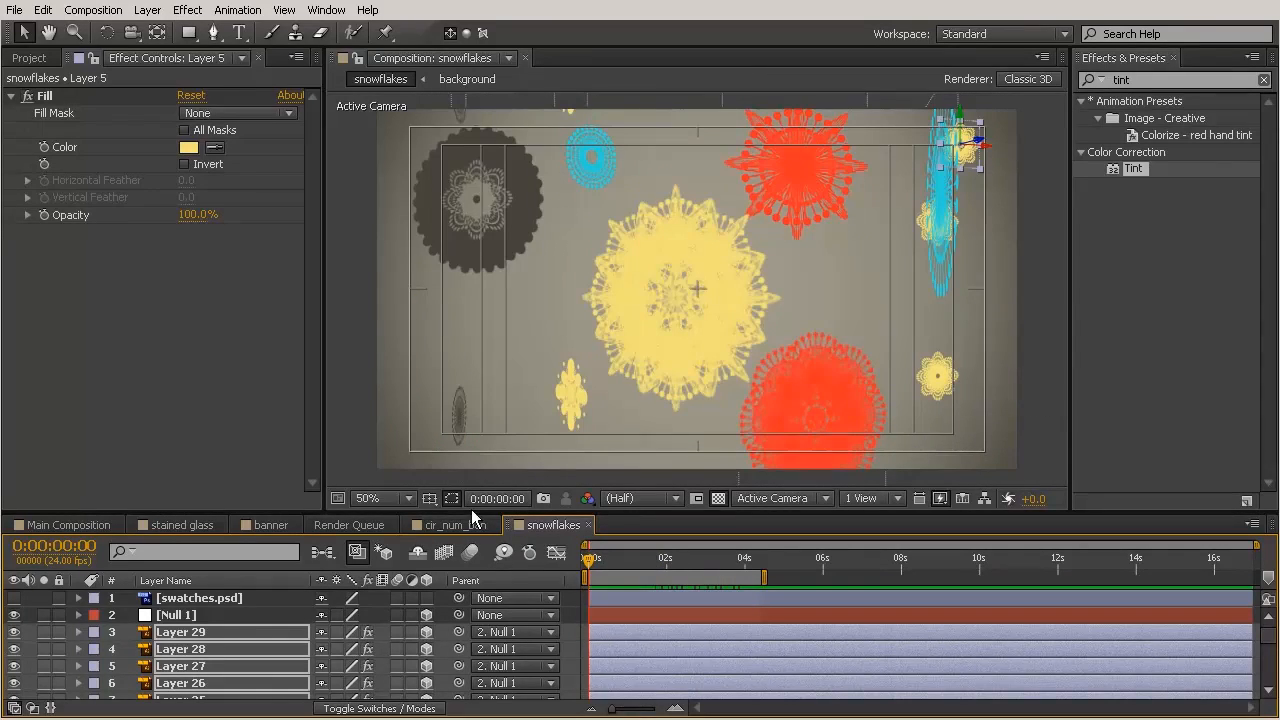
drag(456, 512, 456, 235)
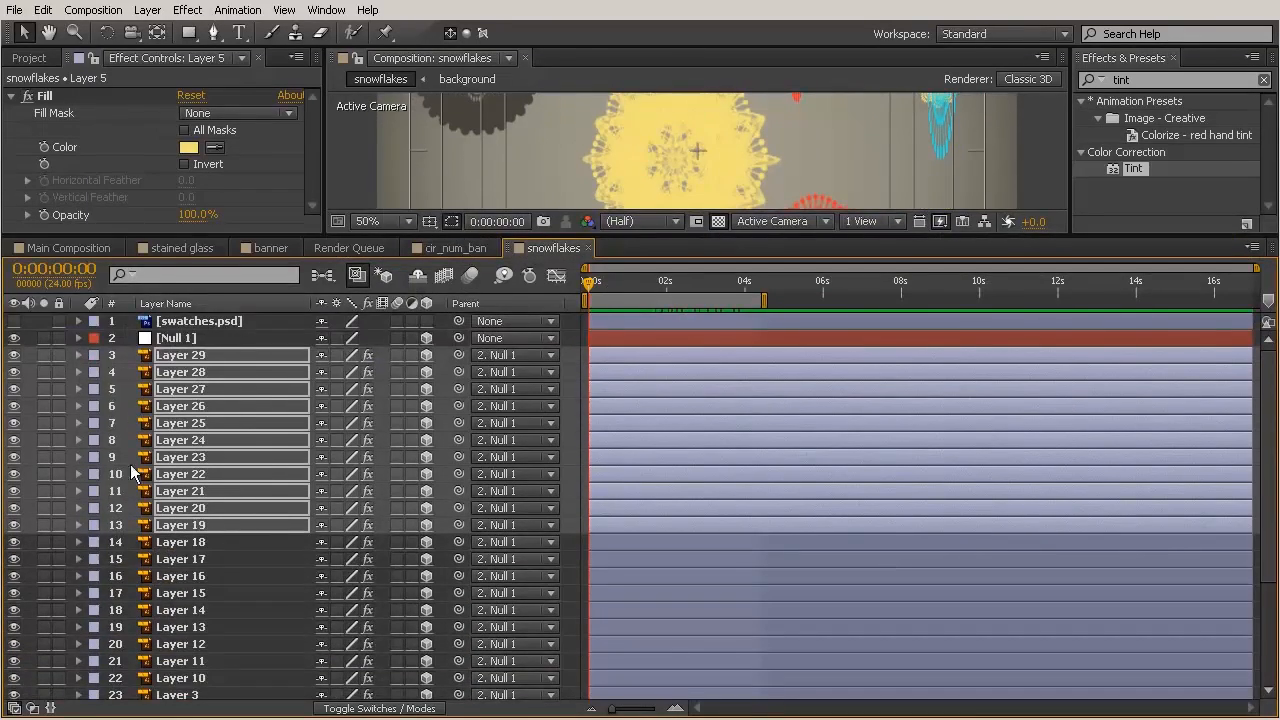
click(79, 355)
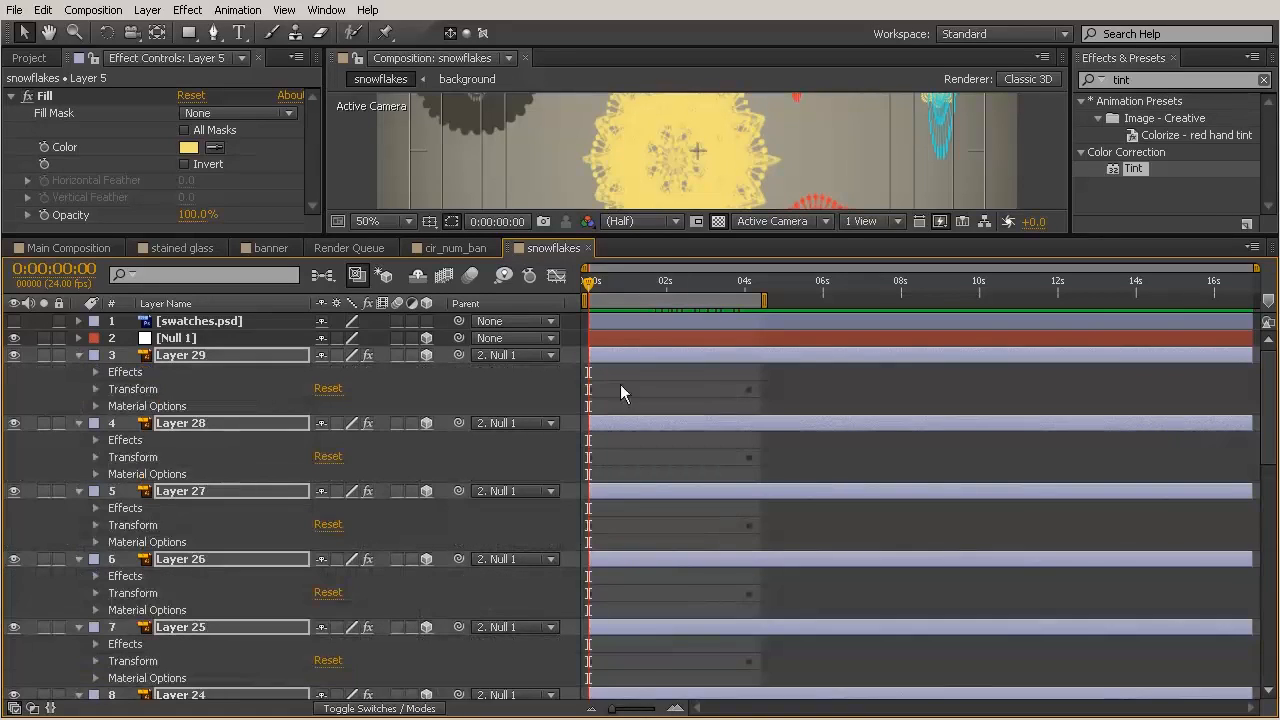
click(96, 388)
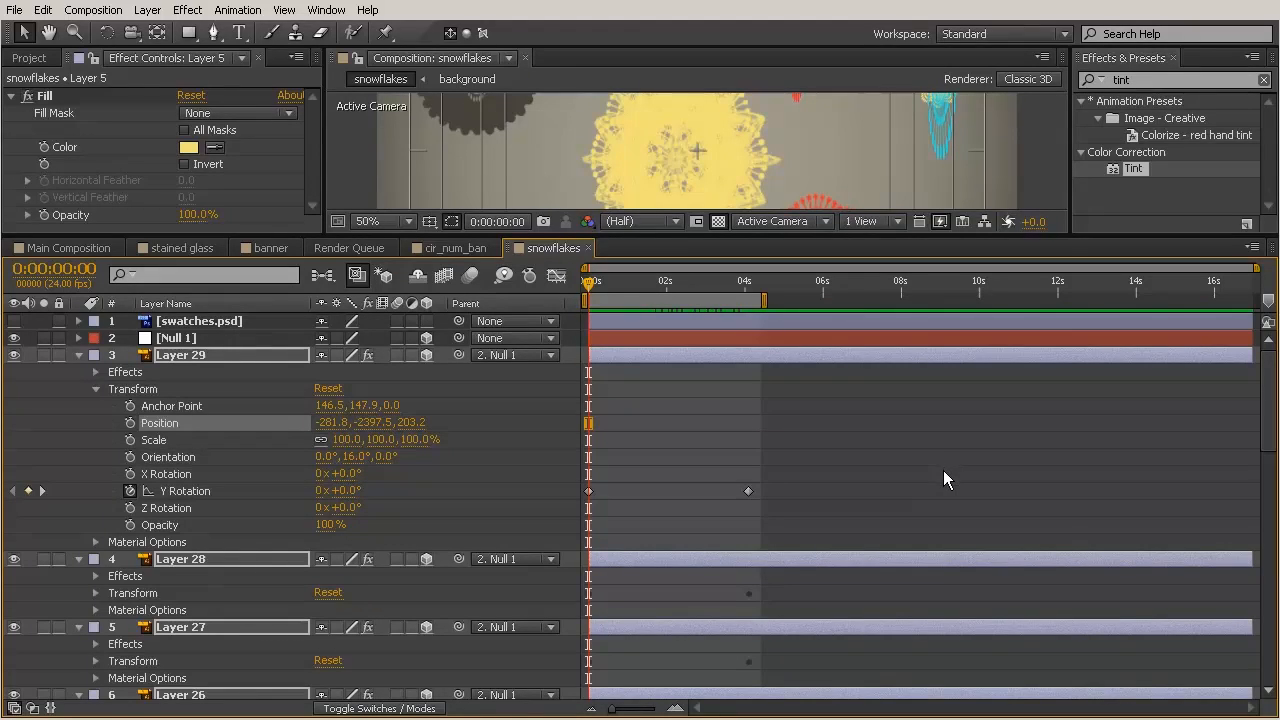
drag(590, 289, 590, 385)
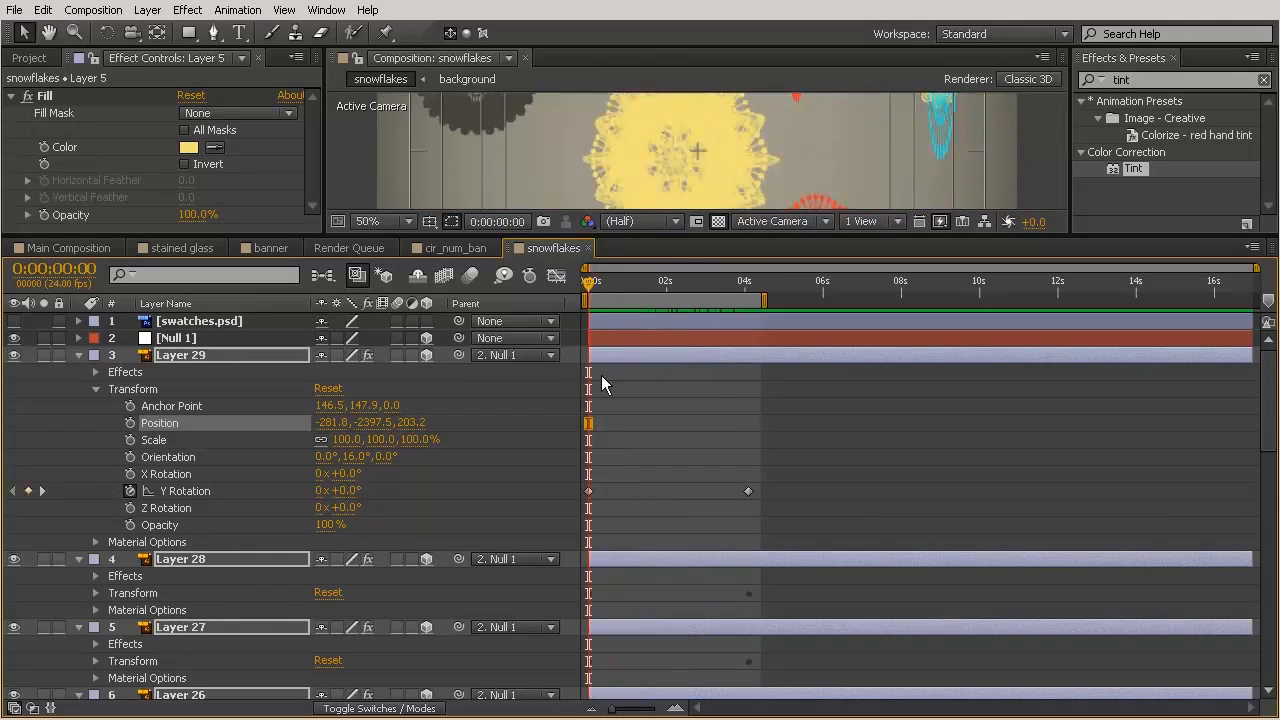